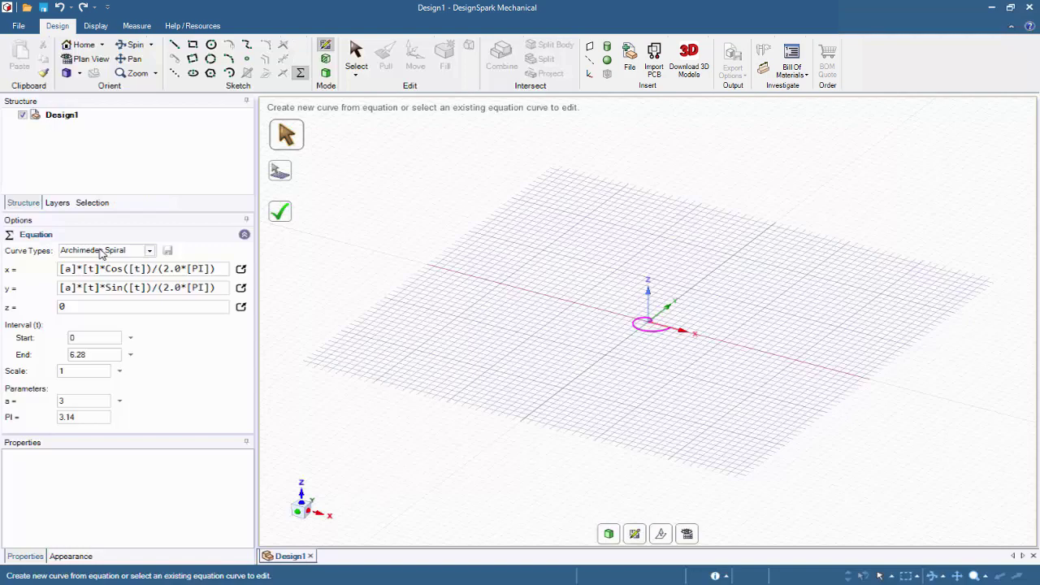
- Preview the Lemniscate (Bernoulli) equation curve and view its full x equation
{"action": "left_click", "coordinate": [150, 250]}
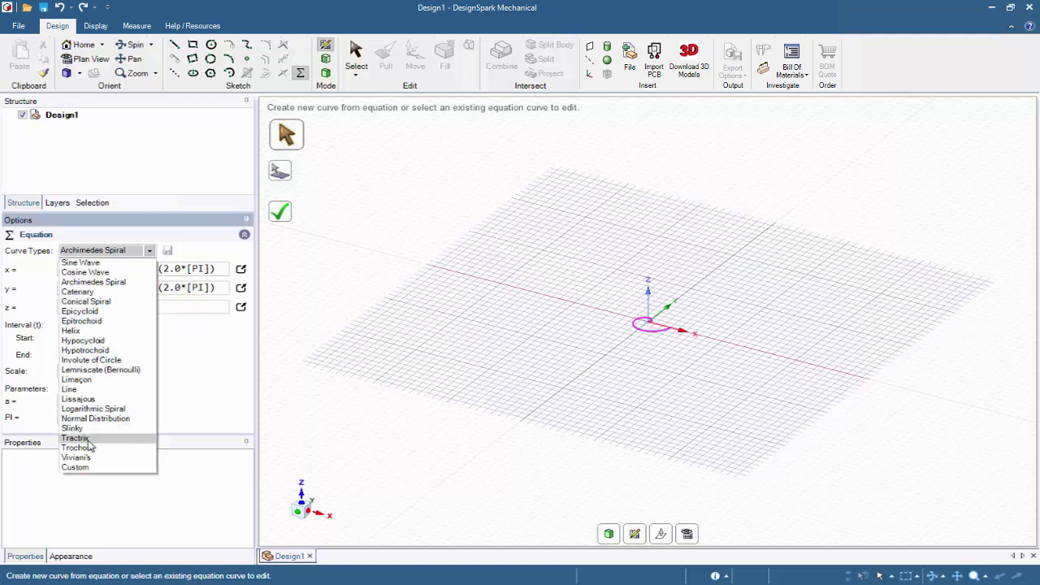
{"action": "left_click", "coordinate": [75, 467]}
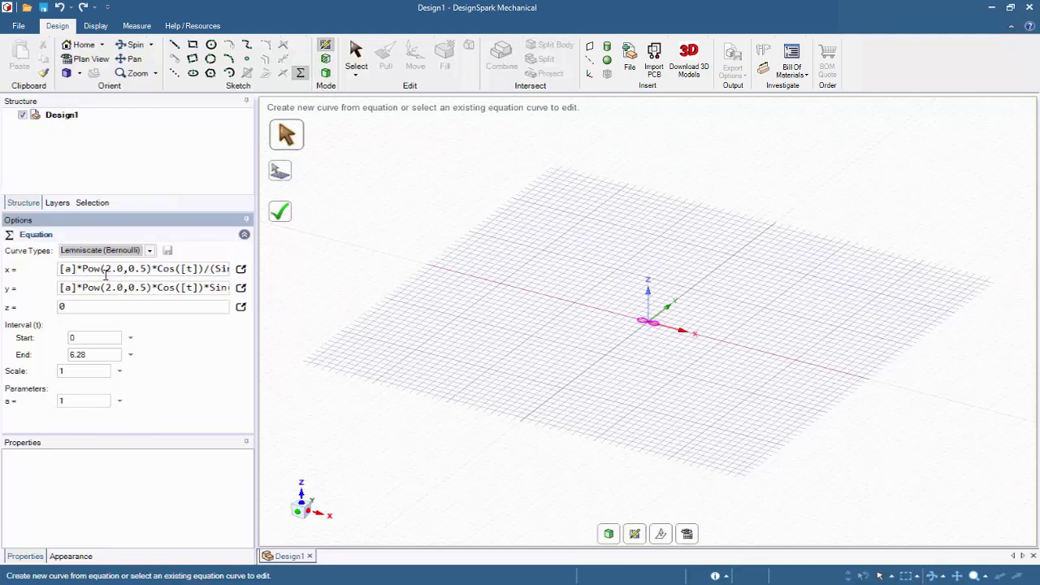
{"action": "left_click", "coordinate": [243, 269]}
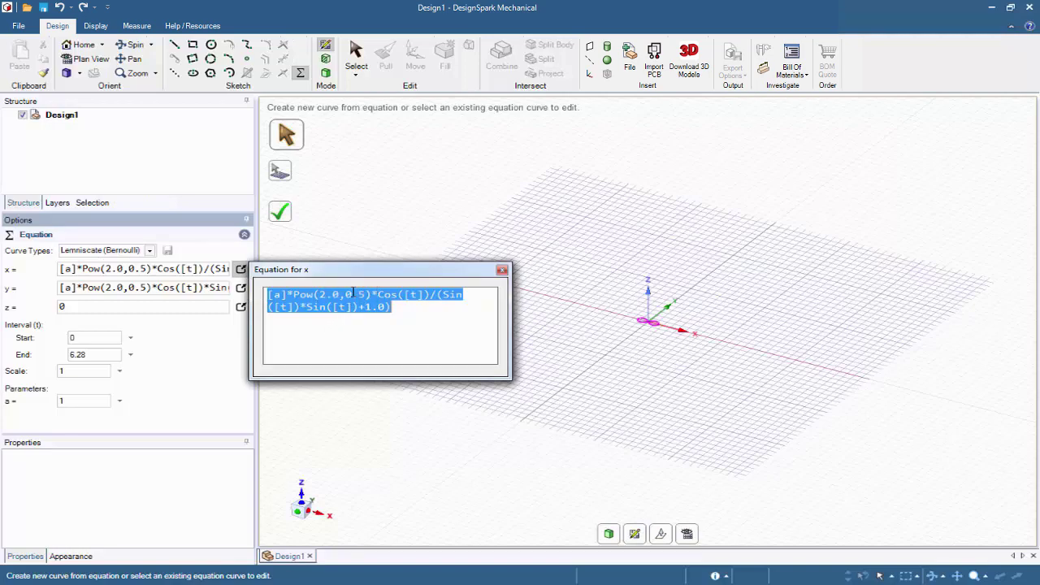
{"action": "left_click", "coordinate": [501, 269]}
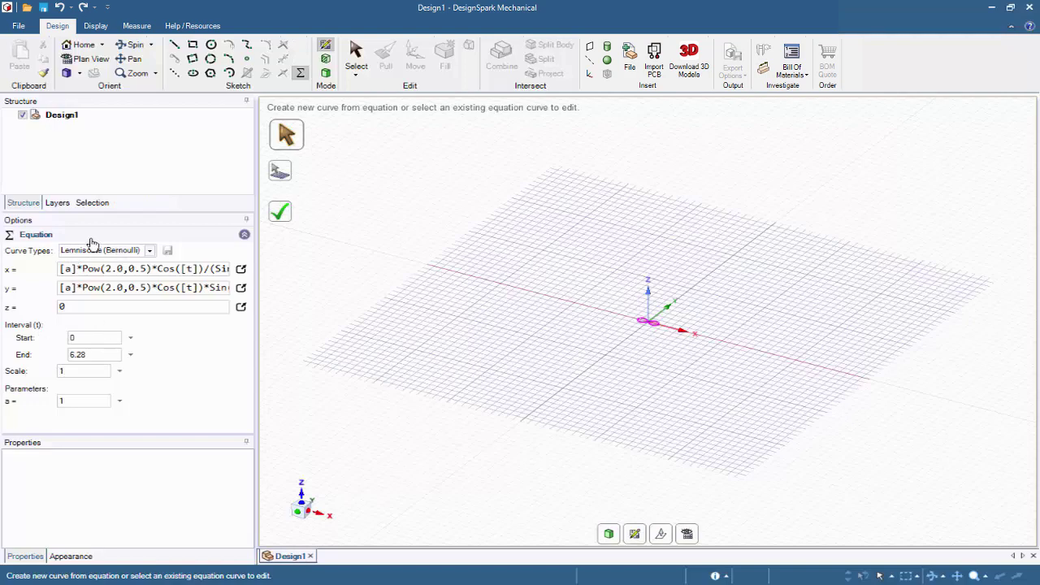
- Change the equation curve type to Helix
{"action": "left_click", "coordinate": [117, 253]}
{"action": "left_click", "coordinate": [117, 253]}
{"action": "scroll", "coordinate": [117, 253], "scroll_direction": "up", "scroll_amount": 2}
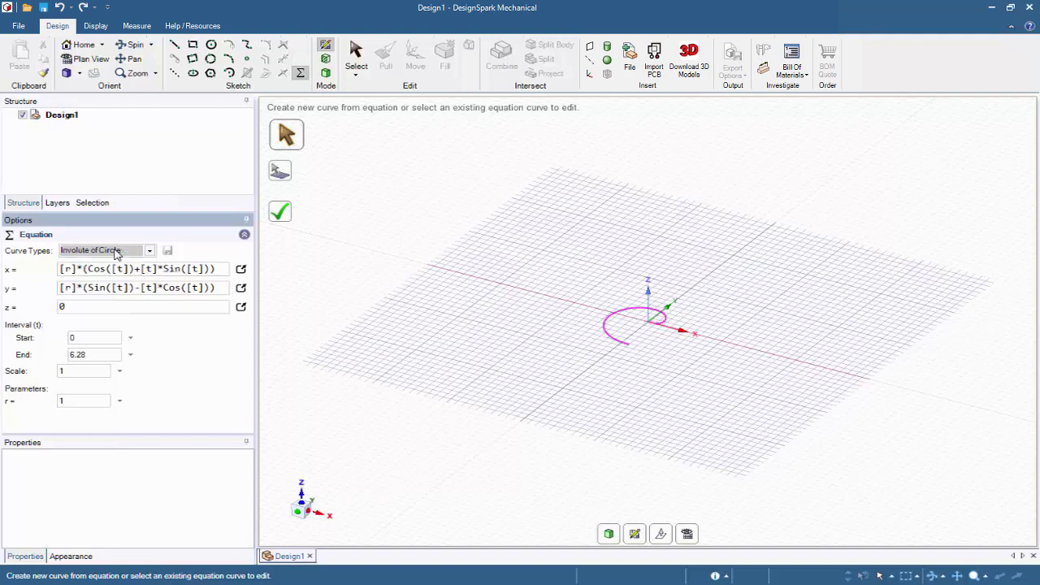
{"action": "scroll", "coordinate": [116, 253], "scroll_direction": "up", "scroll_amount": 1}
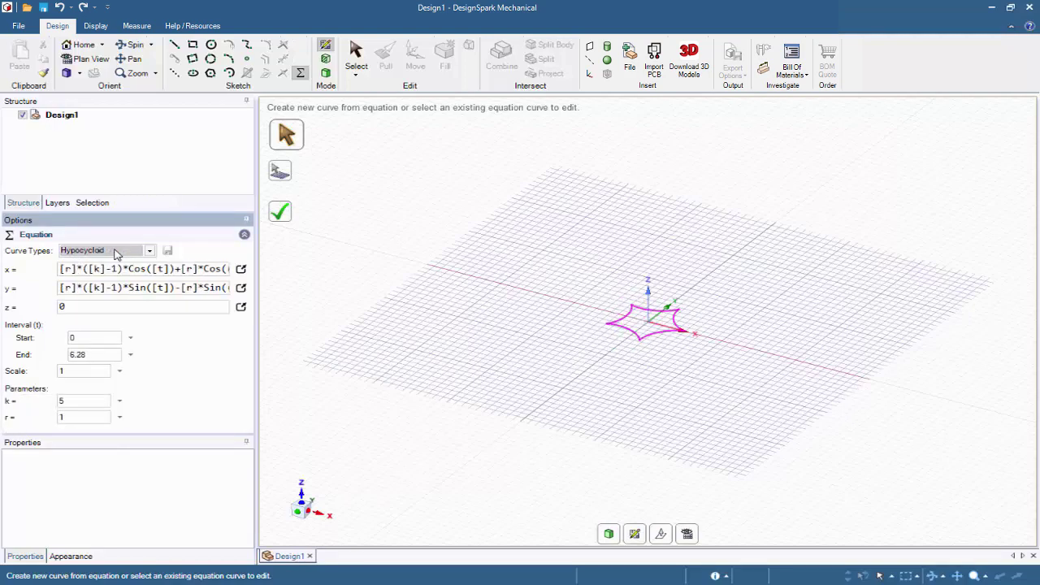
{"action": "scroll", "coordinate": [116, 252], "scroll_direction": "up", "scroll_amount": 1}
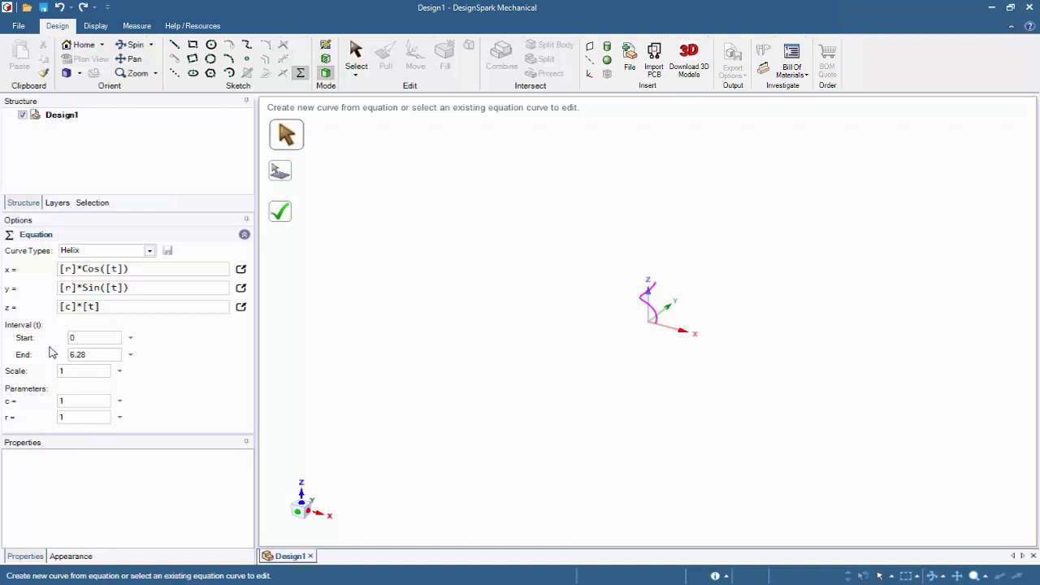
- Set the helix interval end to 10 and the scale to 2
{"action": "left_click", "coordinate": [130, 356]}
{"action": "mouse_move", "coordinate": [133, 367]}
{"action": "left_mouse_down"}
{"action": "mouse_move", "coordinate": [155, 376]}
{"action": "mouse_move", "coordinate": [139, 383]}
{"action": "left_mouse_up"}
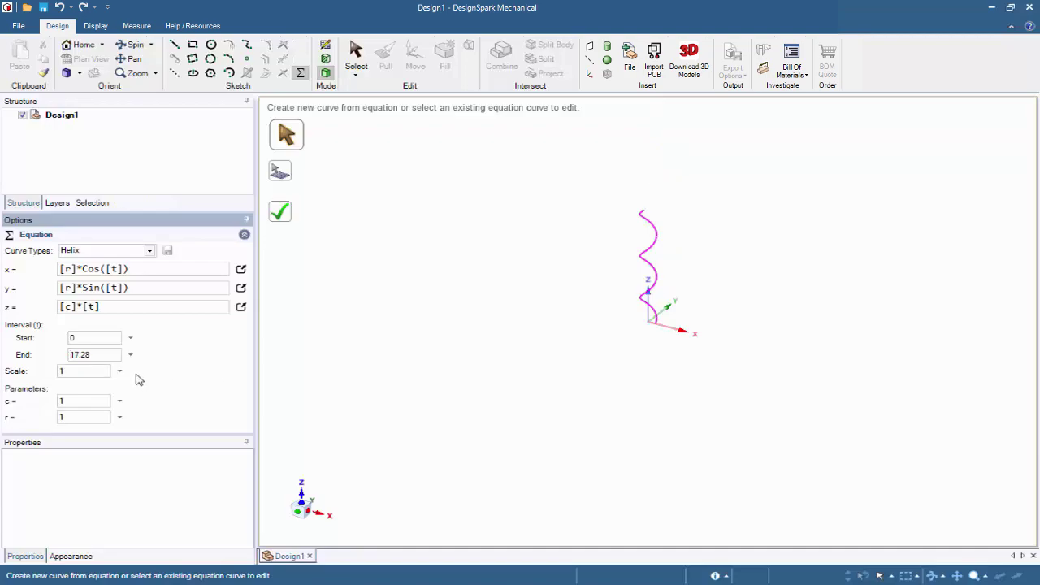
{"action": "left_click_drag", "start_coordinate": [100, 352], "coordinate": [46, 357]}
{"action": "type", "text": "10"}
{"action": "left_click", "coordinate": [84, 370]}
{"action": "key", "text": "BackSpace"}
{"action": "type", "text": "2"}
- Set helix parameter c to 2 and r to 0.5, and create the curve
{"action": "left_click", "coordinate": [79, 400]}
{"action": "key", "text": "BackSpace"}
{"action": "type", "text": "2"}
{"action": "key", "text": "Tab"}
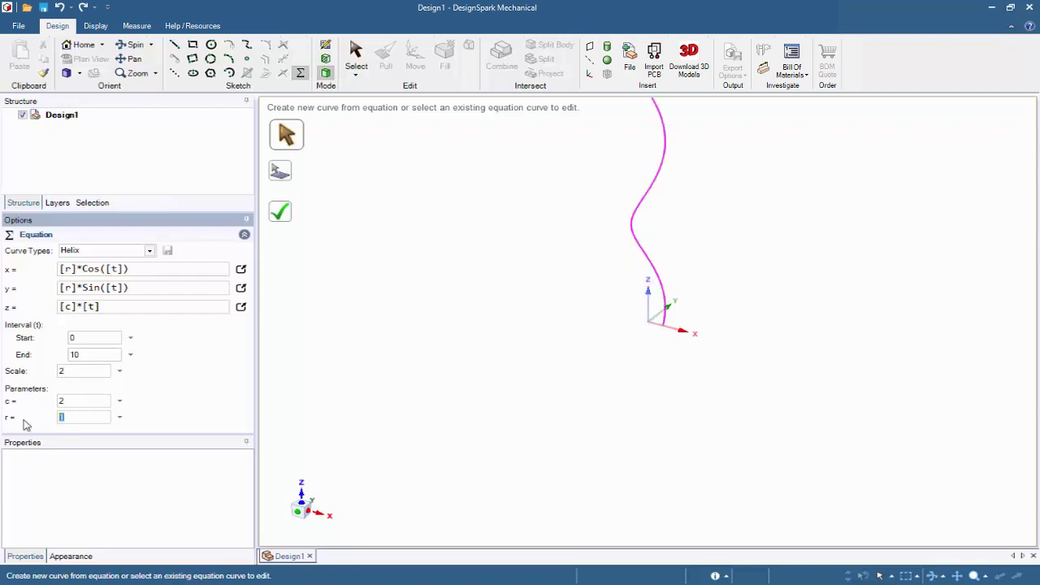
{"action": "type", "text": ".5"}
{"action": "key", "text": "Return"}
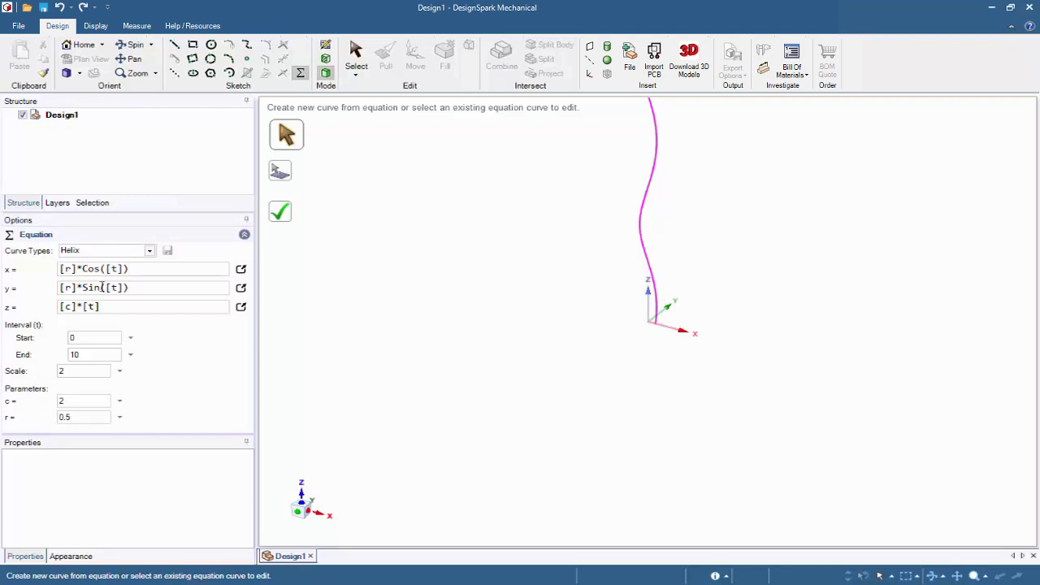
{"action": "left_click", "coordinate": [286, 214]}
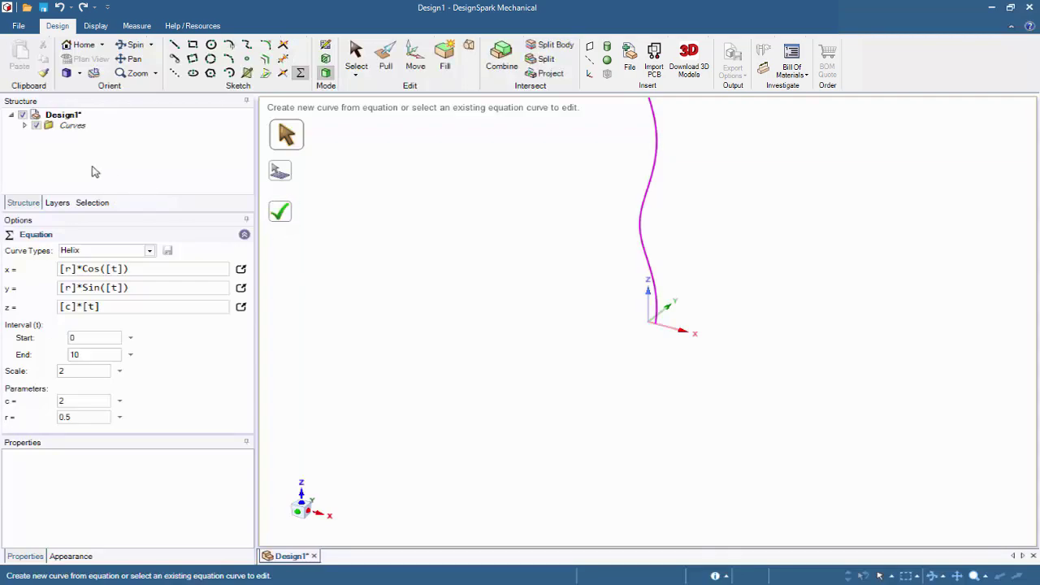
- Move a copy of the helix curve about 31 mm away from the original toward positive X
{"action": "left_click", "coordinate": [25, 127]}
{"action": "middle_click_drag", "start_coordinate": [523, 372], "coordinate": [494, 352], "text": "ctrl"}
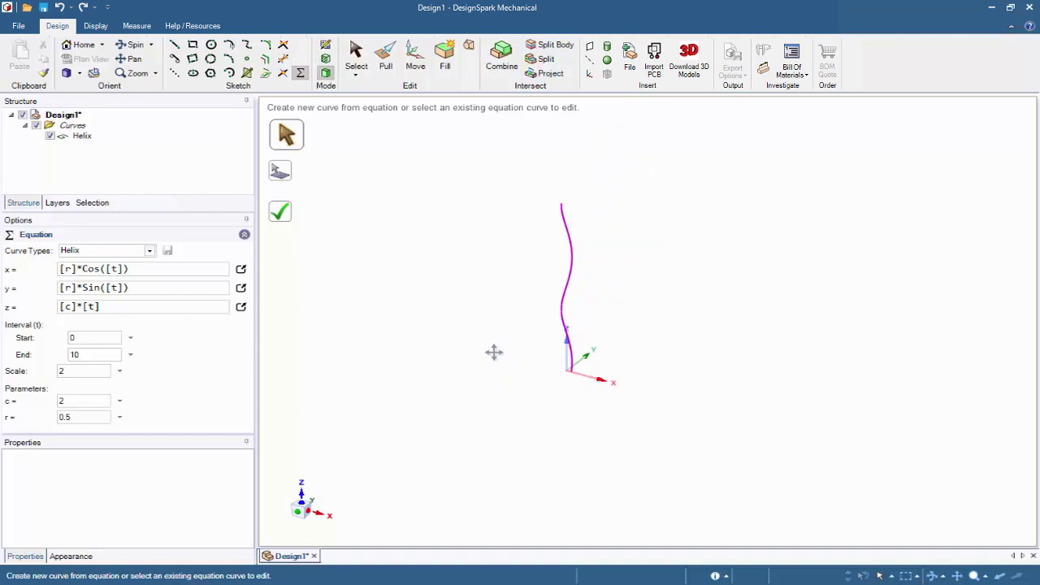
{"action": "left_click", "coordinate": [417, 68]}
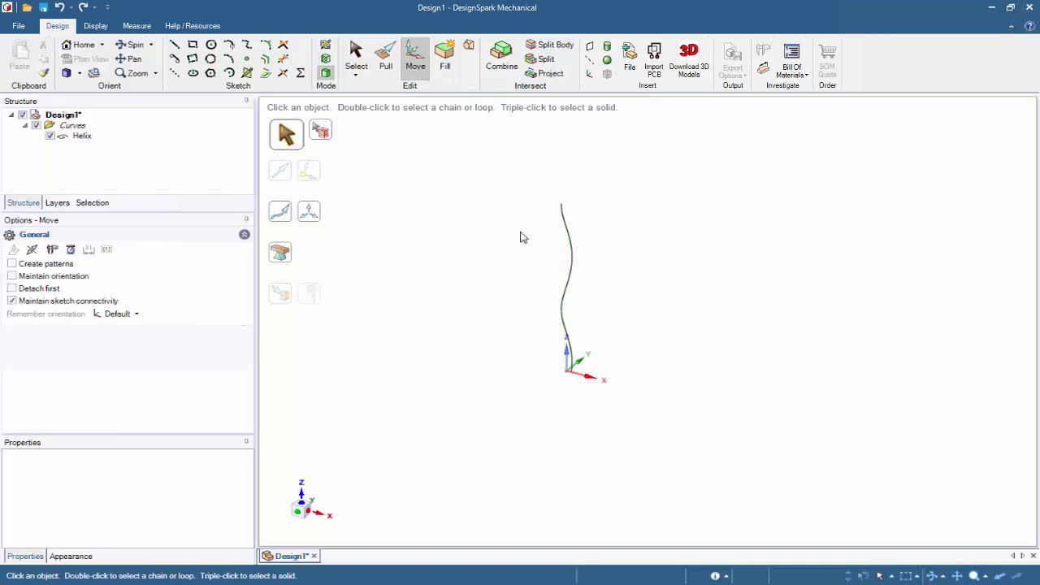
{"action": "left_click", "coordinate": [570, 290]}
{"action": "left_click", "coordinate": [570, 290]}
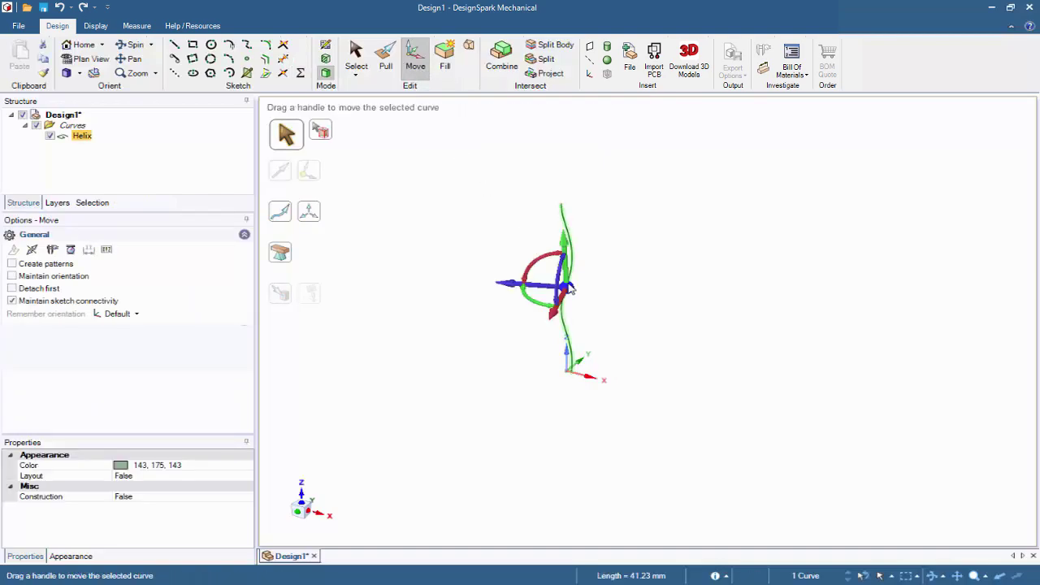
{"action": "left_click", "coordinate": [508, 284]}
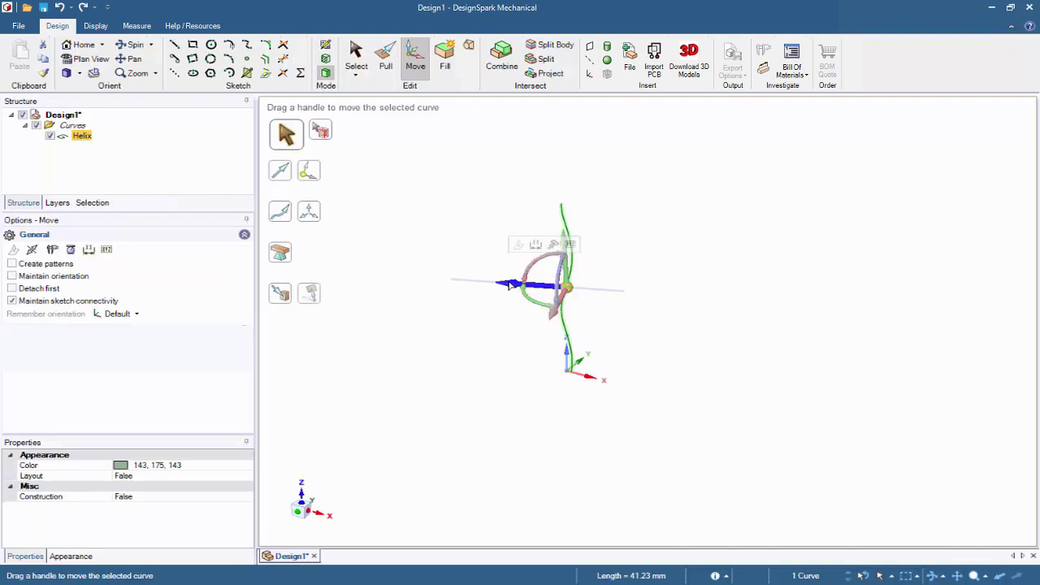
{"action": "key", "text": "ctrl"}
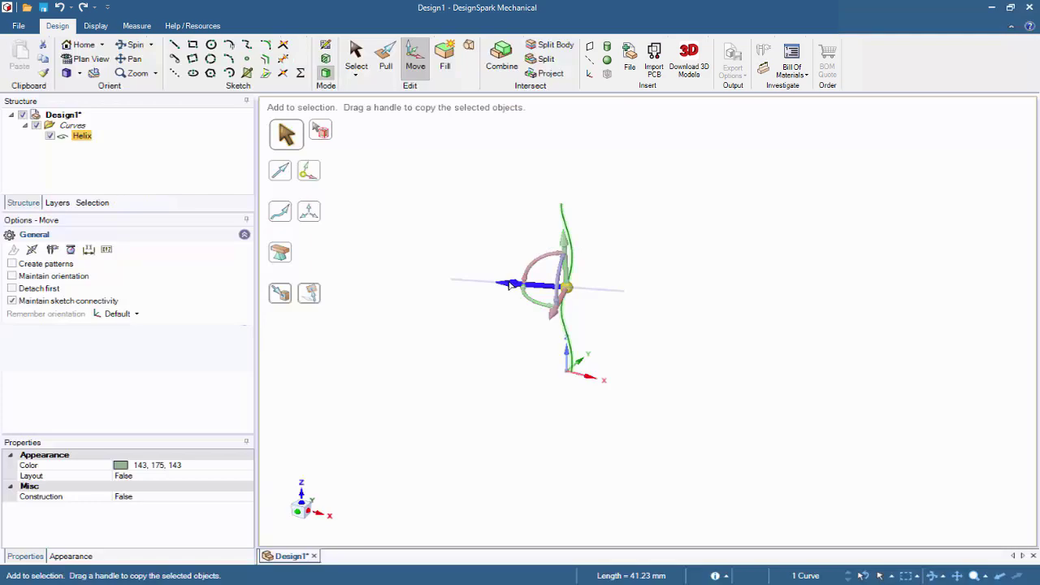
{"action": "left_click_drag", "start_coordinate": [509, 284], "coordinate": [670, 296], "text": "ctrl"}
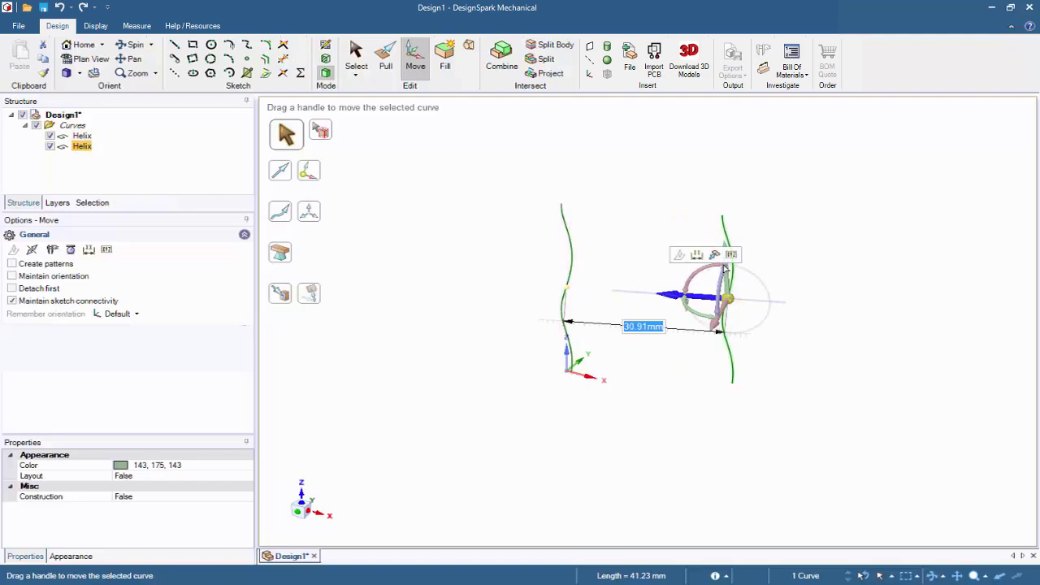
{"action": "key", "text": "Escape"}
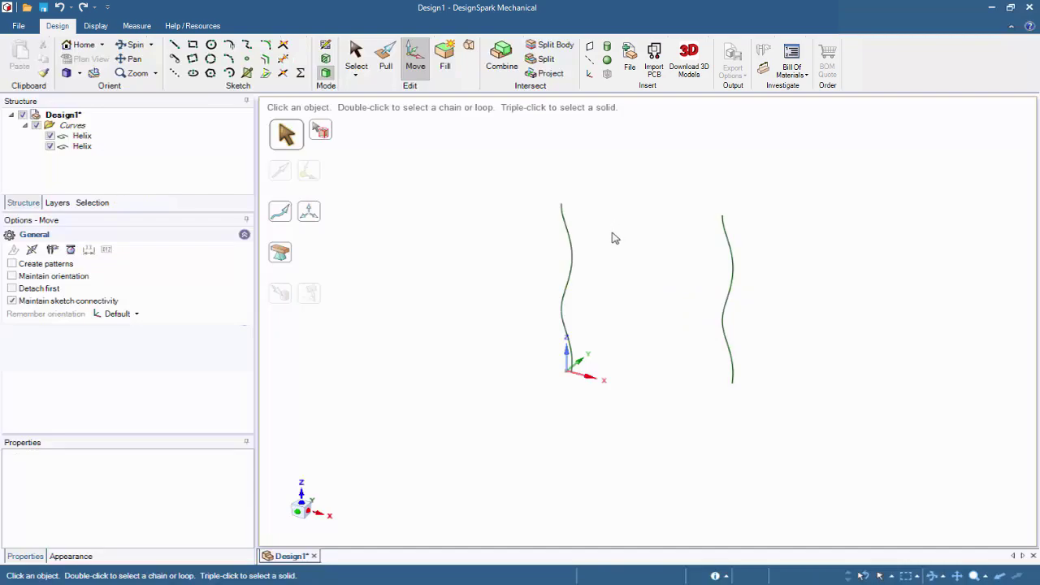
- Edit the original helix at the origin with the Equation tool, setting both c and r to 1
{"action": "left_click", "coordinate": [569, 240]}
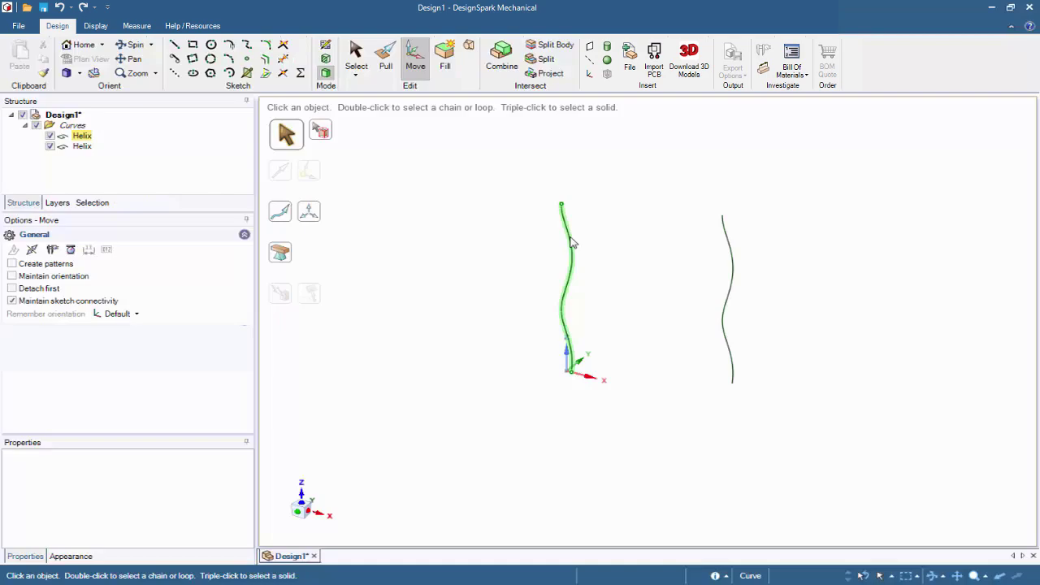
{"action": "left_click", "coordinate": [571, 242]}
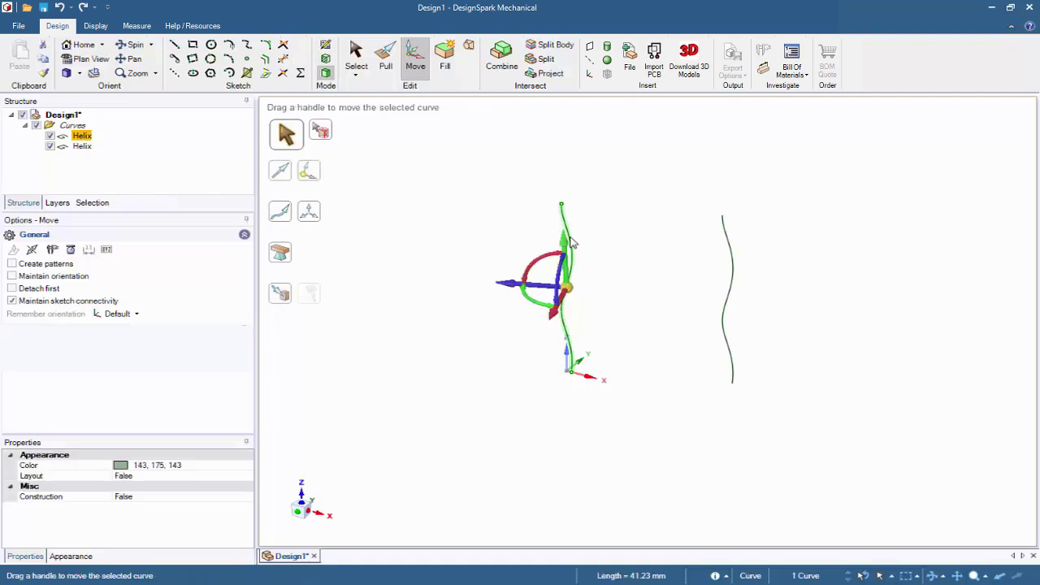
{"action": "left_click", "coordinate": [301, 73]}
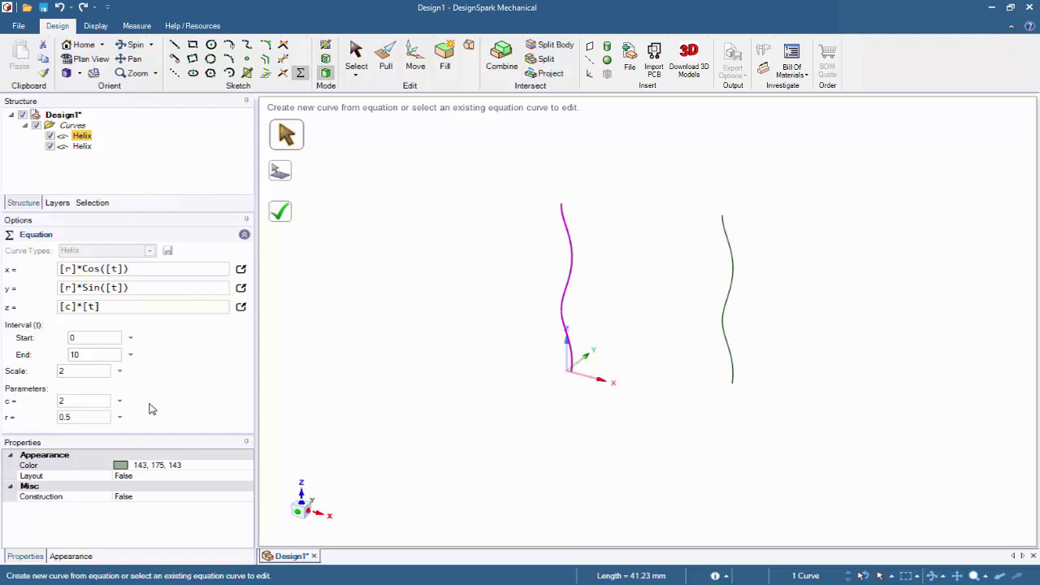
{"action": "double_click", "coordinate": [60, 401]}
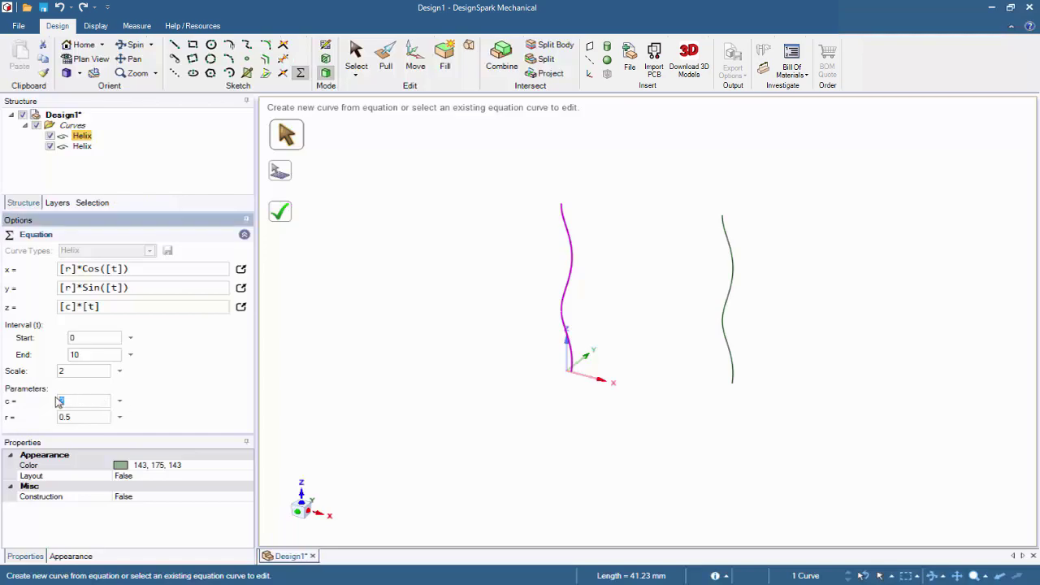
{"action": "key", "text": "BackSpace"}
{"action": "type", "text": "1"}
{"action": "double_click", "coordinate": [61, 418]}
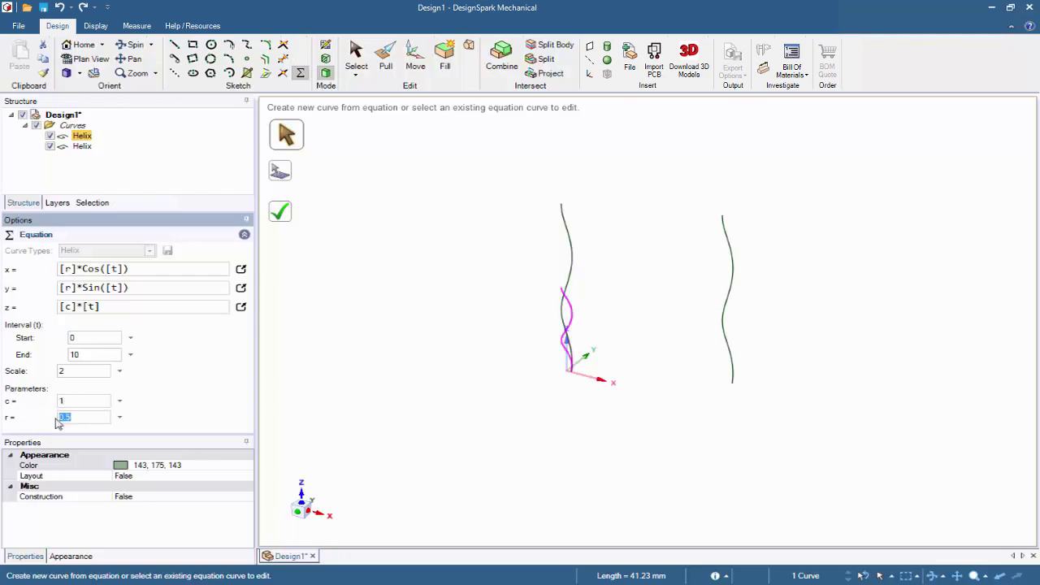
{"action": "type", "text": "1"}
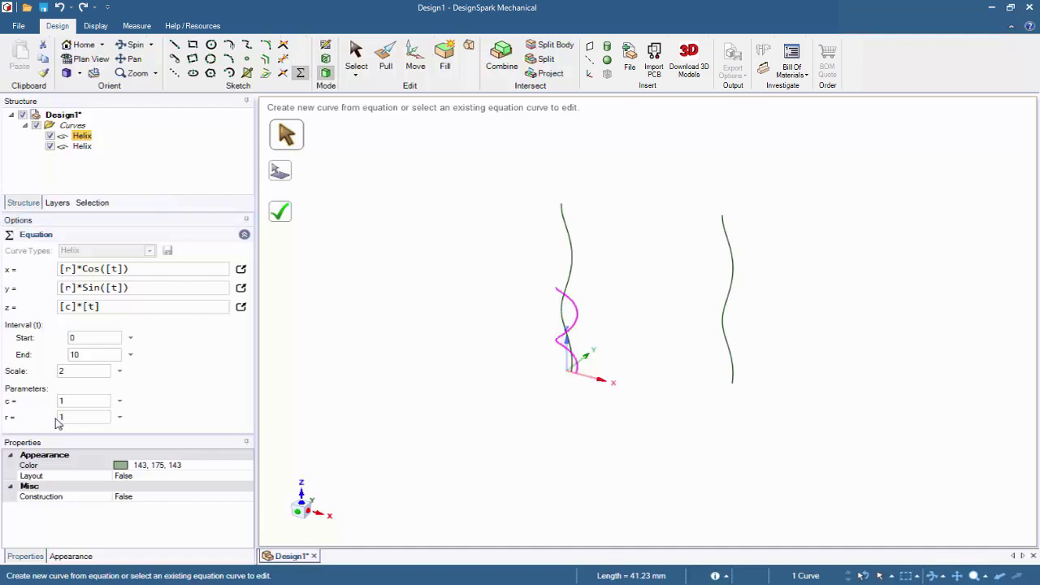
{"action": "left_click", "coordinate": [282, 218]}
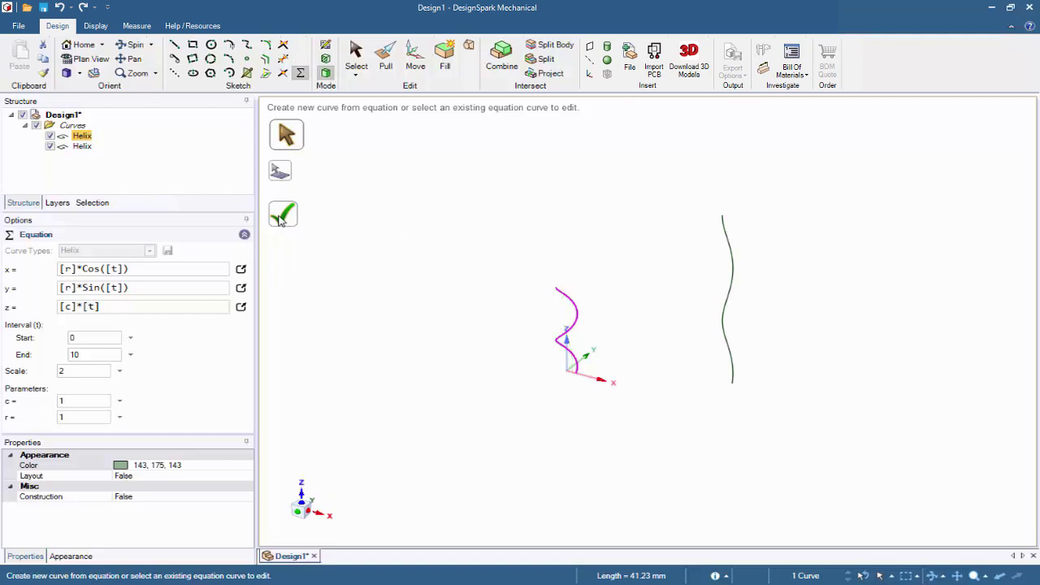
{"action": "left_click", "coordinate": [330, 304]}
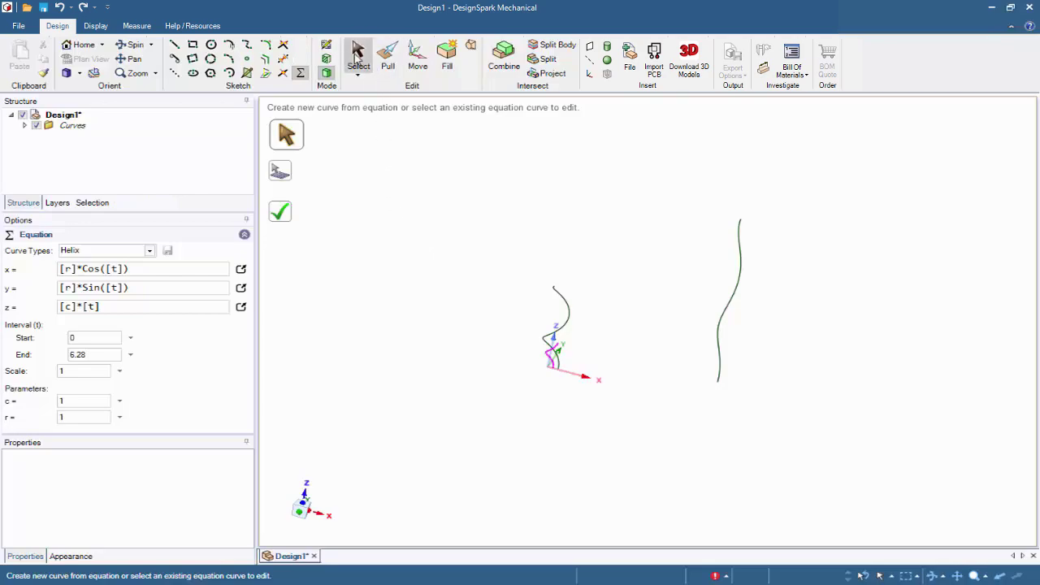
- Create a solid cylinder around the edited helix at the origin, with its size at 2.5 mm
{"action": "left_click", "coordinate": [357, 55]}
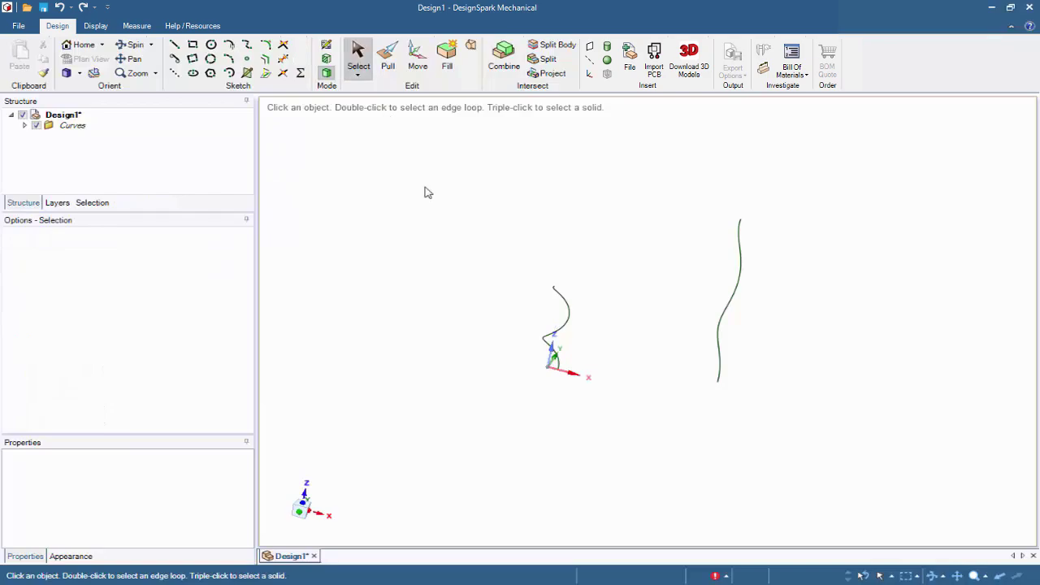
{"action": "left_click", "coordinate": [568, 309]}
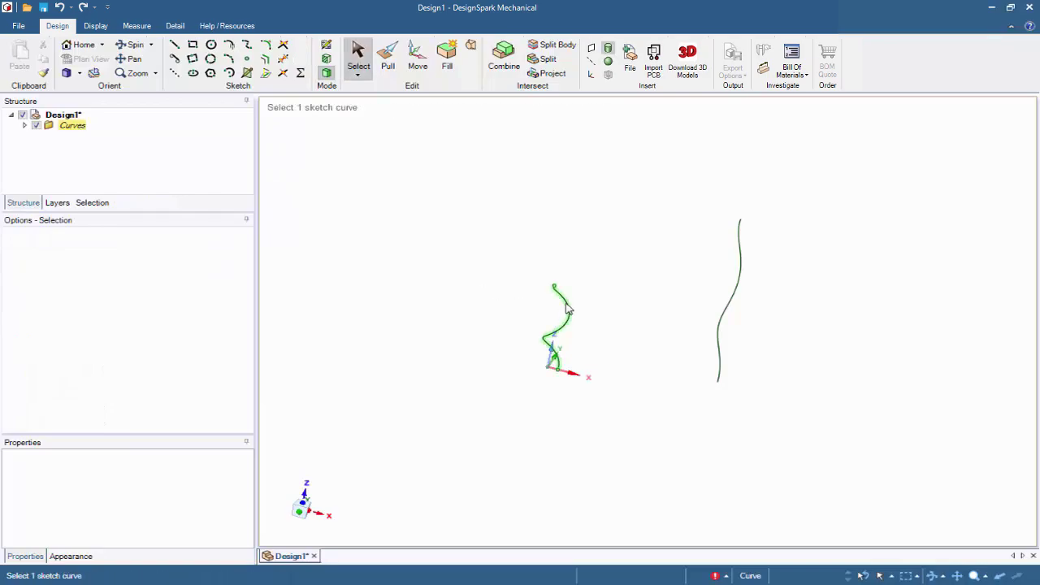
{"action": "left_click", "coordinate": [567, 308]}
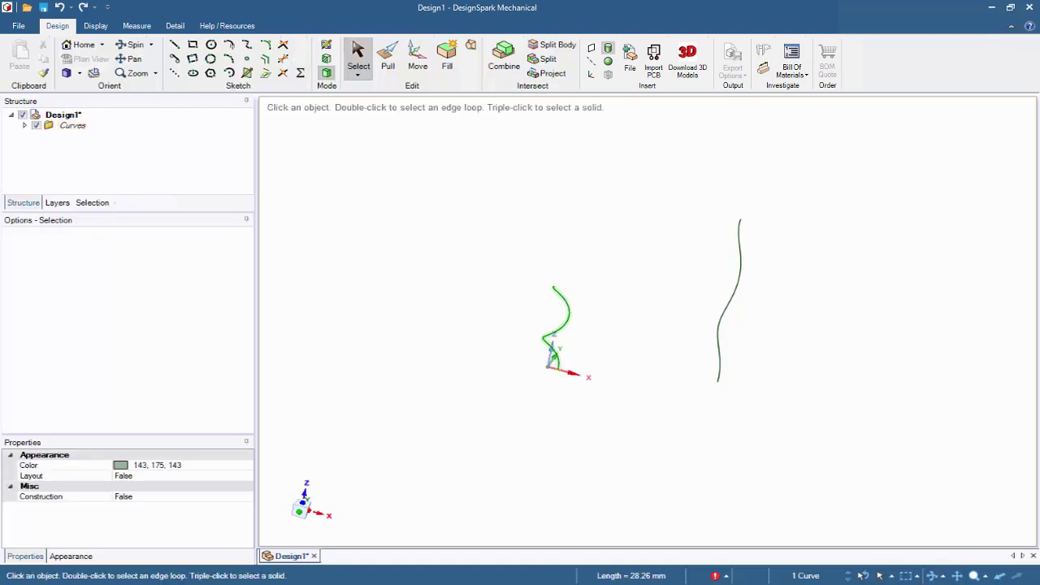
{"action": "left_click", "coordinate": [615, 57]}
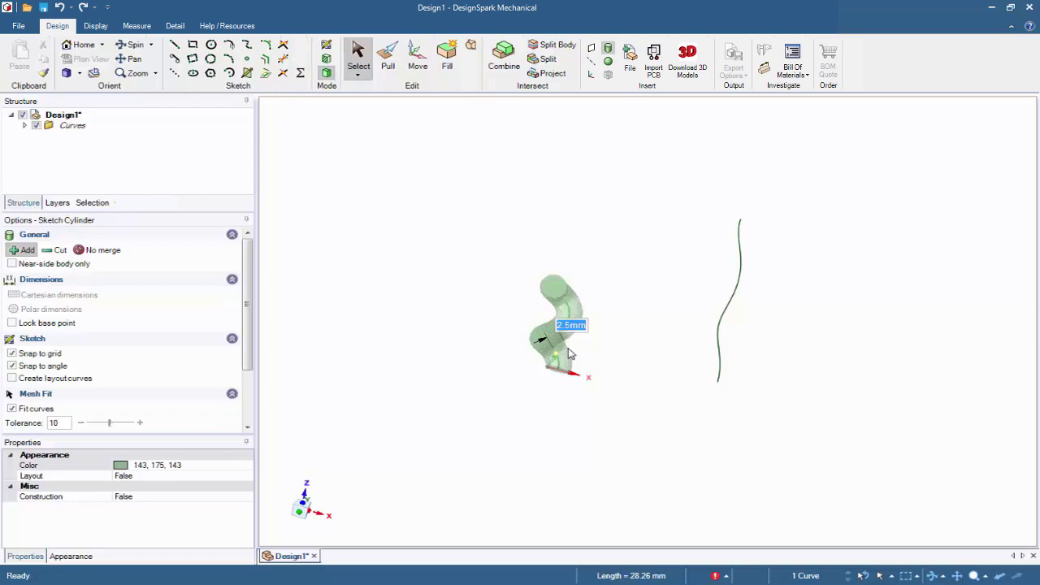
{"action": "left_click", "coordinate": [569, 353]}
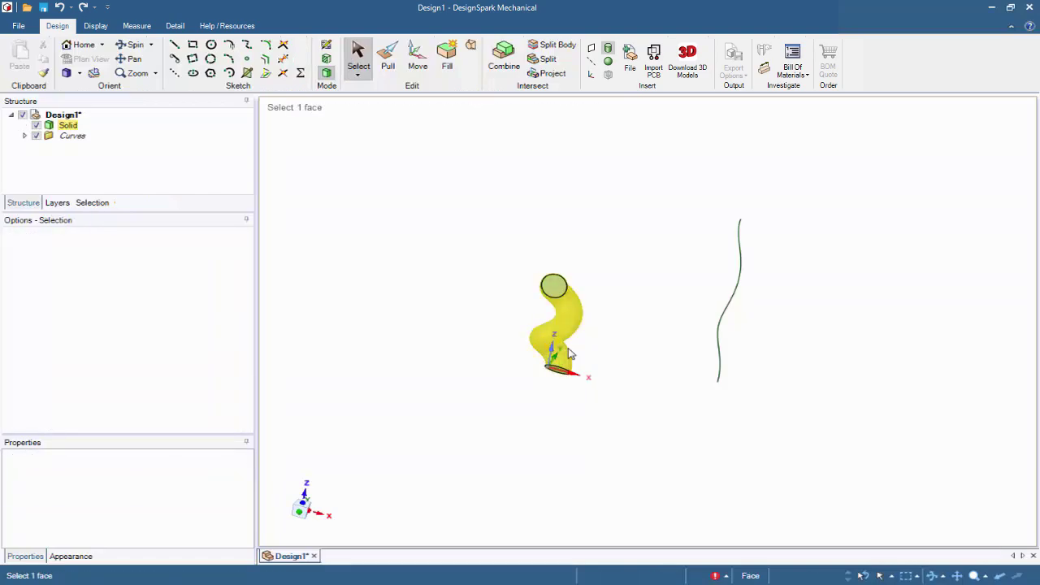
- Select the edited helix curve inside the tube and hide the solid
{"action": "mouse_move", "coordinate": [637, 264]}
{"action": "middle_mouse_down"}
{"action": "mouse_move", "coordinate": [550, 285]}
{"action": "mouse_move", "coordinate": [518, 281]}
{"action": "mouse_move", "coordinate": [615, 274]}
{"action": "mouse_move", "coordinate": [687, 217]}
{"action": "mouse_move", "coordinate": [697, 196]}
{"action": "mouse_move", "coordinate": [610, 242]}
{"action": "mouse_move", "coordinate": [495, 235]}
{"action": "mouse_move", "coordinate": [644, 235]}
{"action": "mouse_move", "coordinate": [566, 251]}
{"action": "middle_mouse_up"}
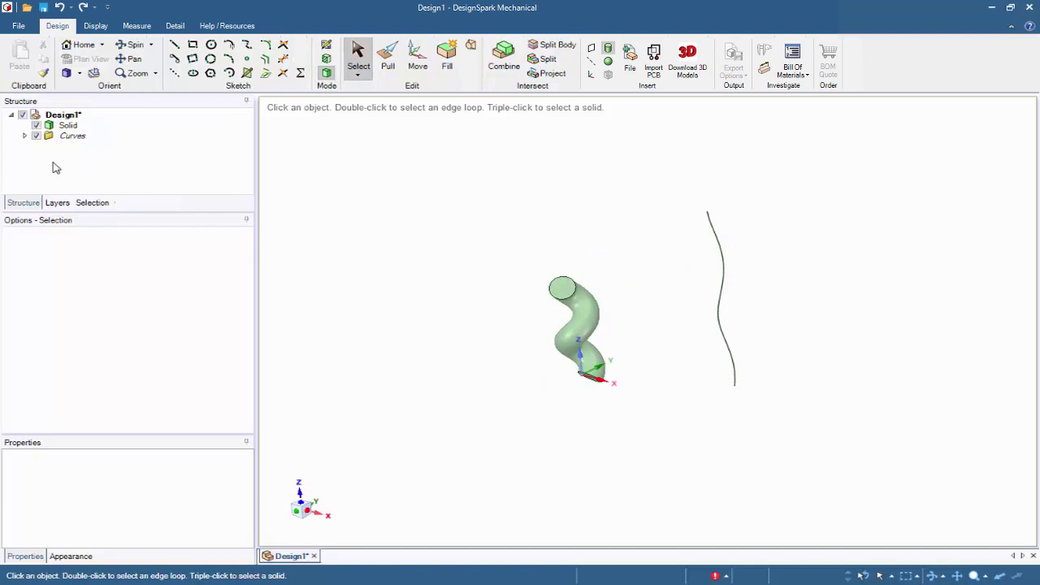
{"action": "left_click", "coordinate": [25, 138]}
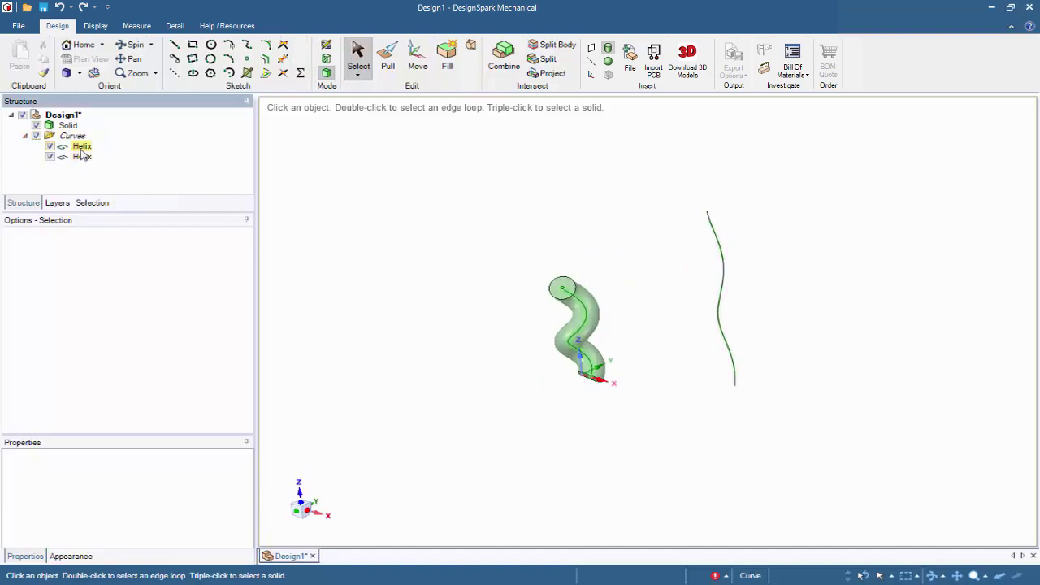
{"action": "left_click", "coordinate": [82, 149]}
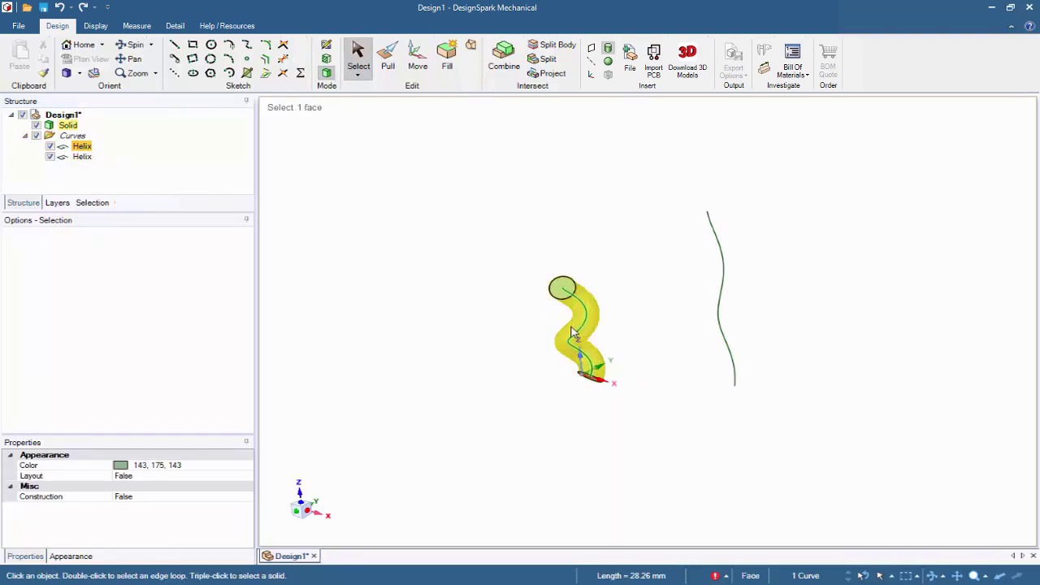
{"action": "middle_click_drag", "start_coordinate": [425, 286], "coordinate": [466, 285]}
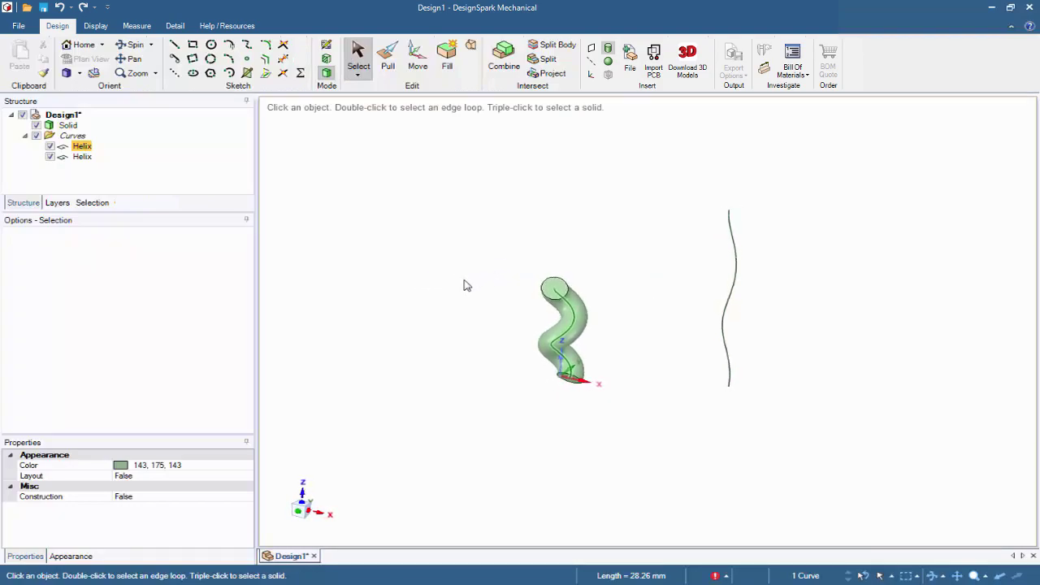
{"action": "left_click", "coordinate": [40, 129]}
{"action": "left_click", "coordinate": [36, 126]}
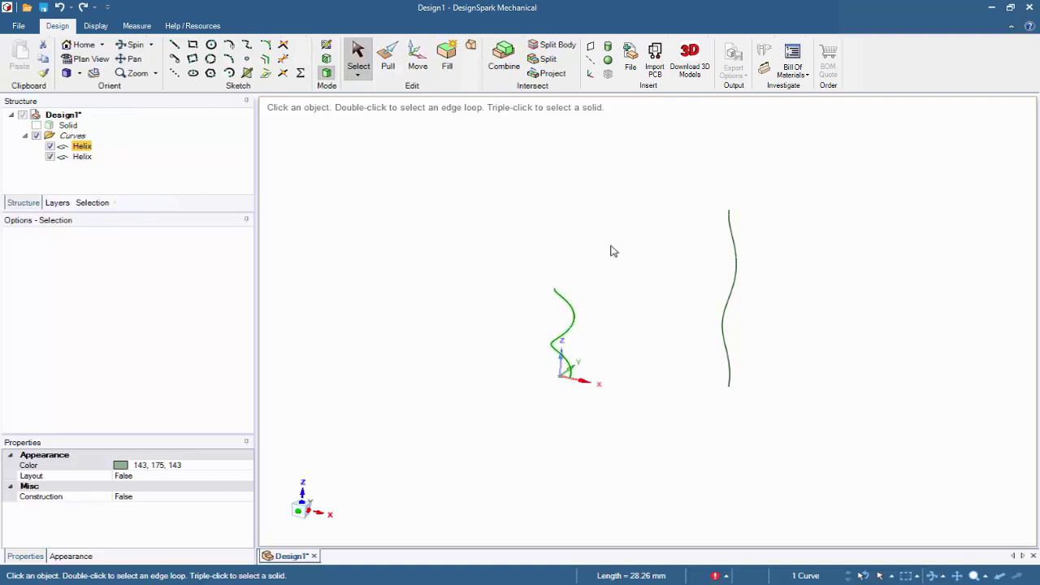
- Blend between the two helix curves to create a surface
{"action": "left_click", "coordinate": [471, 45]}
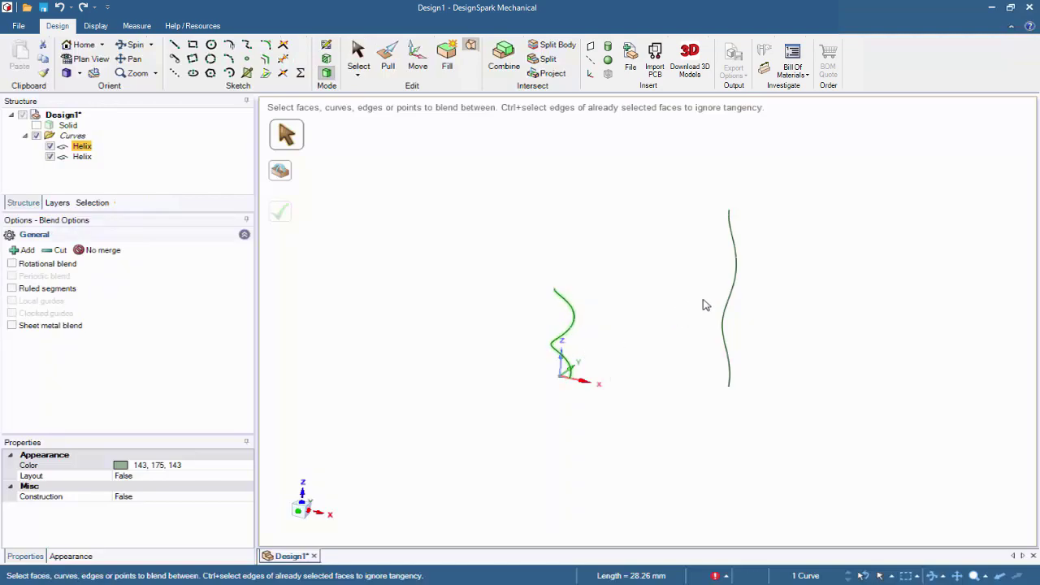
{"action": "left_click", "coordinate": [729, 301]}
{"action": "left_click", "coordinate": [728, 301]}
{"action": "mouse_move", "coordinate": [576, 226]}
{"action": "middle_mouse_down"}
{"action": "mouse_move", "coordinate": [610, 208]}
{"action": "mouse_move", "coordinate": [615, 258]}
{"action": "mouse_move", "coordinate": [601, 231]}
{"action": "mouse_move", "coordinate": [610, 170]}
{"action": "mouse_move", "coordinate": [603, 206]}
{"action": "mouse_move", "coordinate": [592, 213]}
{"action": "middle_mouse_up"}
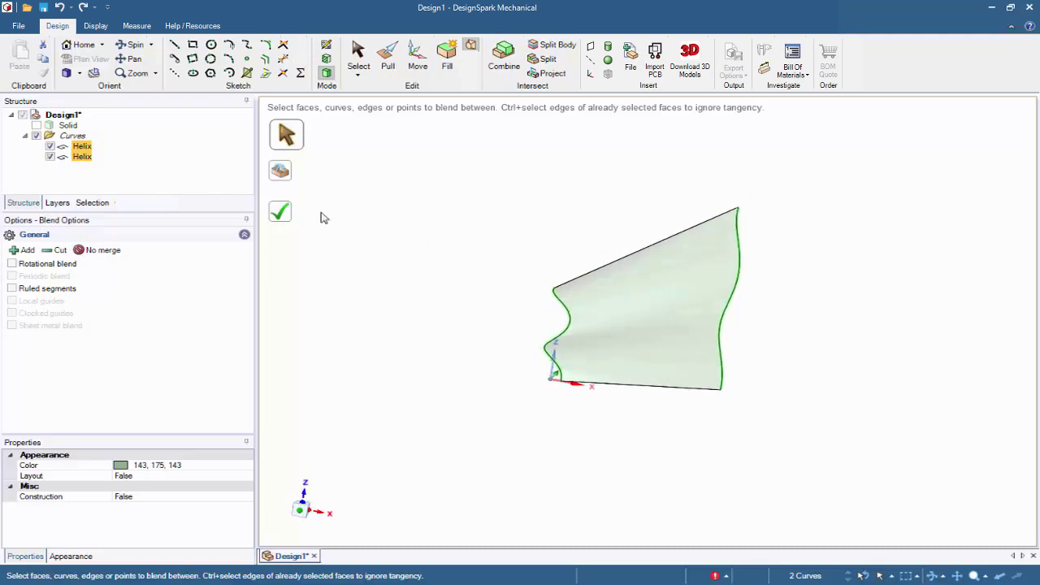
{"action": "left_click", "coordinate": [283, 215]}
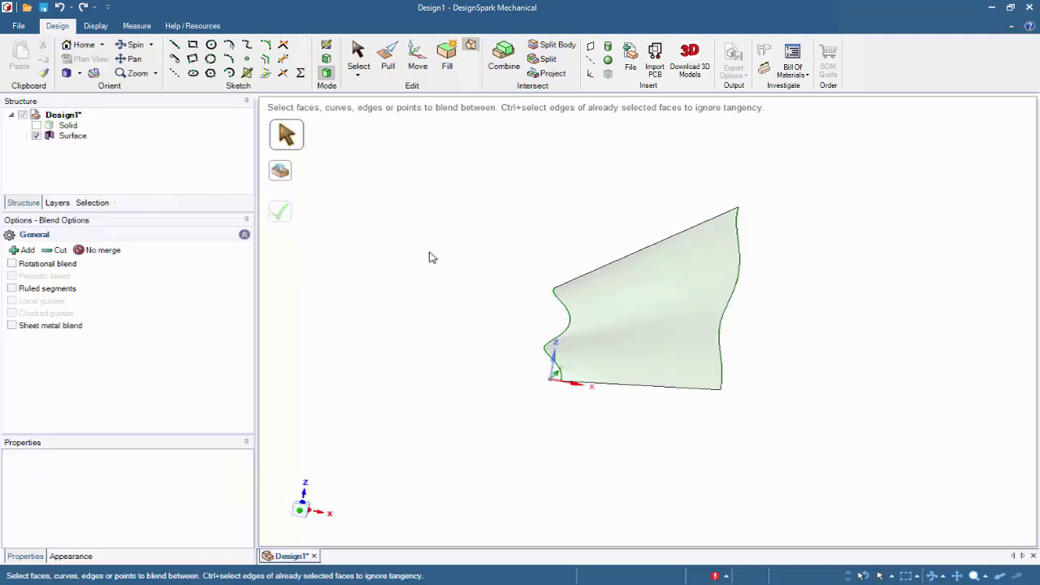